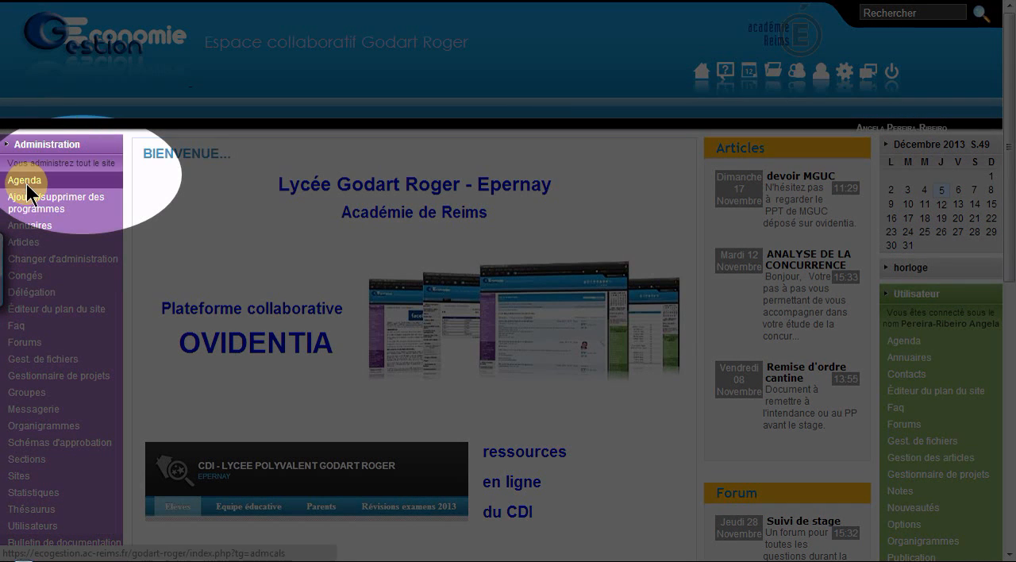
- Examine the site administration's lists of collective agendas, resource agendas and agenda categories
{"action": "left_click", "coordinate": [27, 187]}
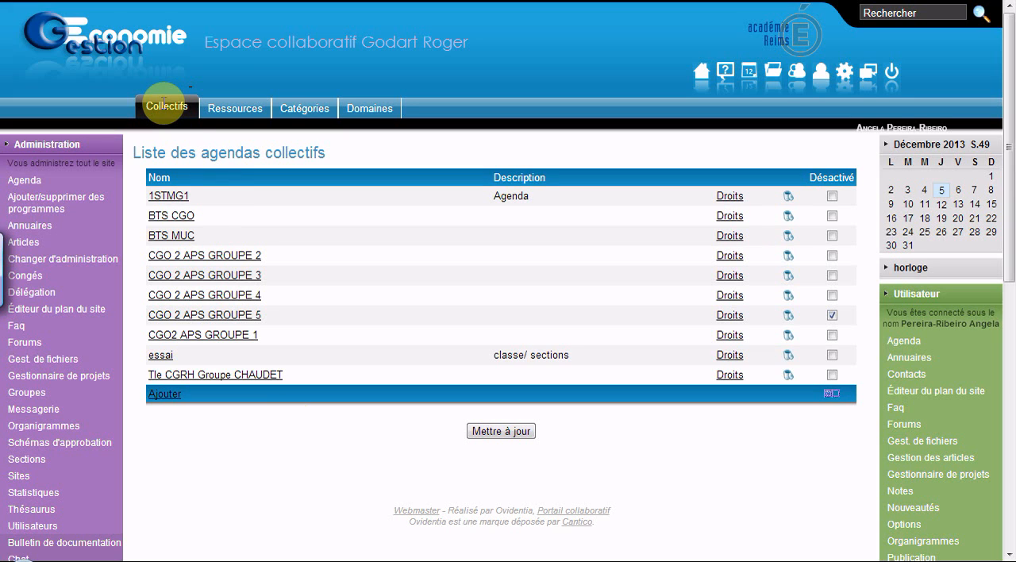
{"action": "left_click", "coordinate": [237, 109]}
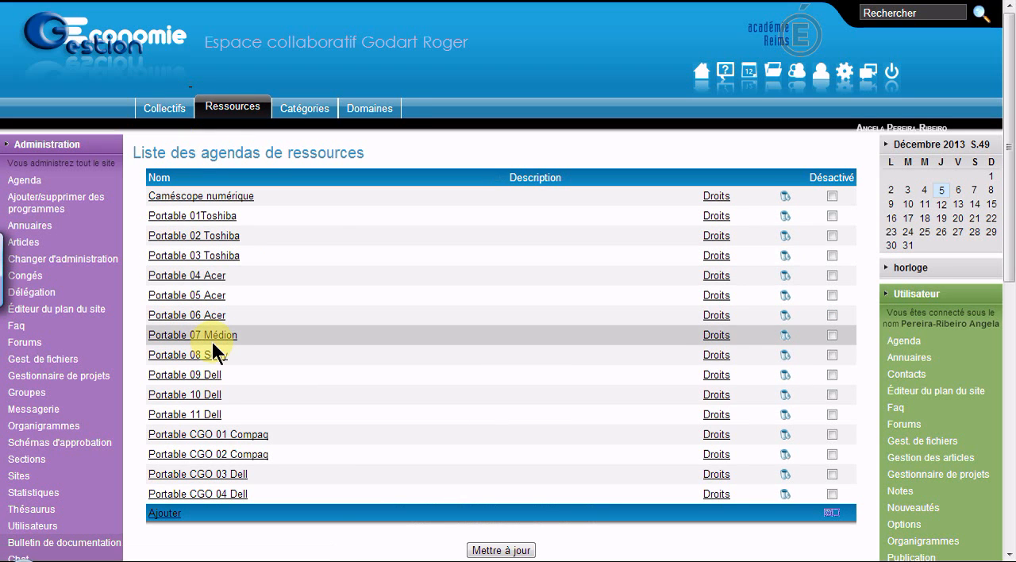
{"action": "left_click", "coordinate": [304, 114]}
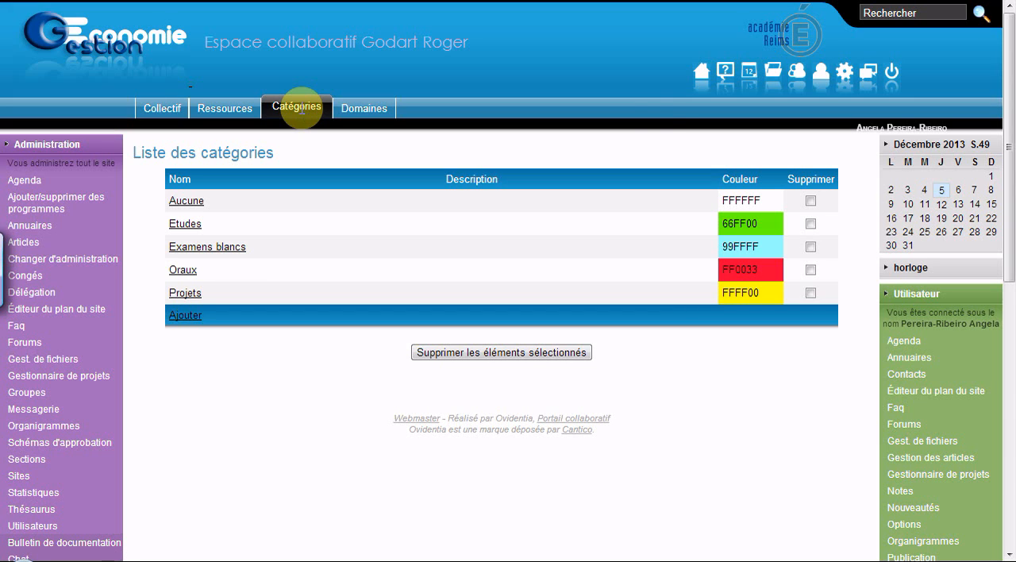
- Examine the access rights of the collective agendas BTS MUC and 1STMG1
{"action": "left_click", "coordinate": [158, 112]}
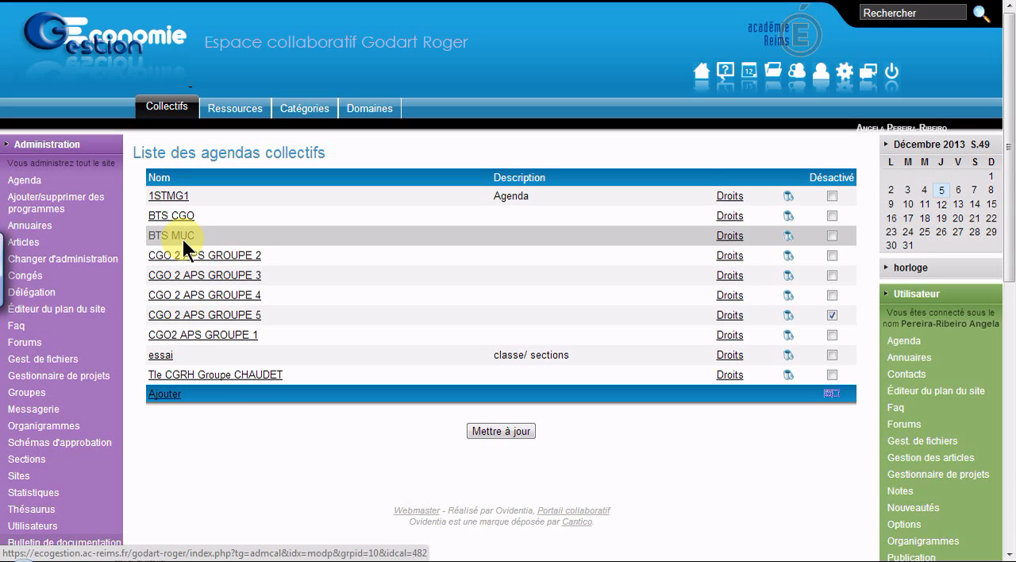
{"action": "left_click", "coordinate": [727, 242]}
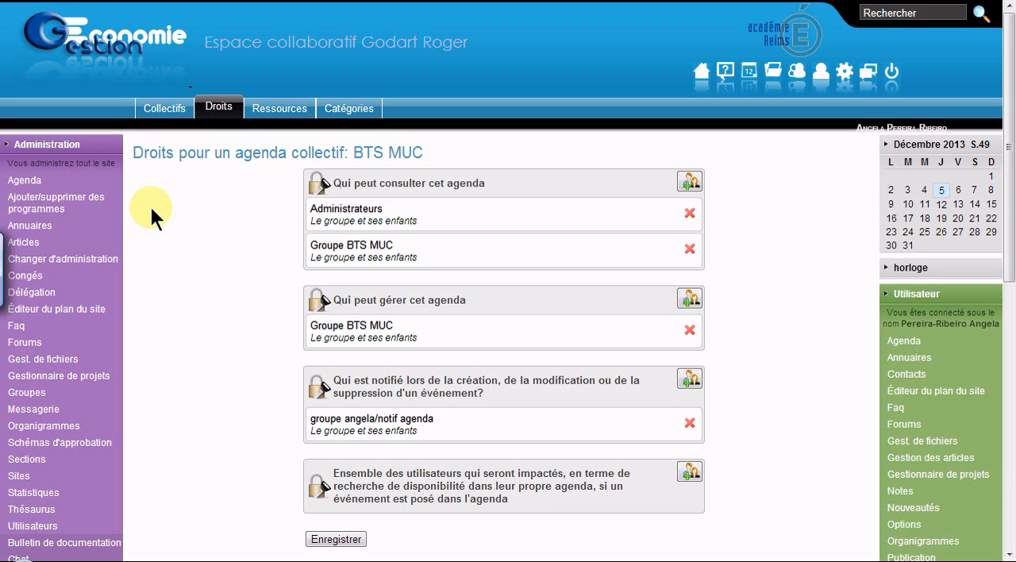
{"action": "left_click", "coordinate": [167, 113]}
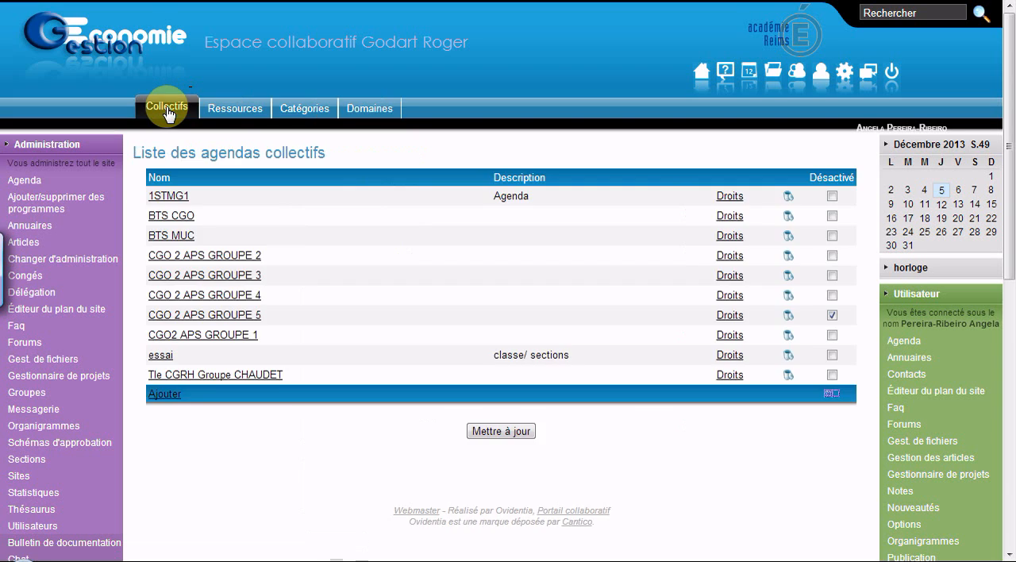
{"action": "left_click", "coordinate": [728, 199]}
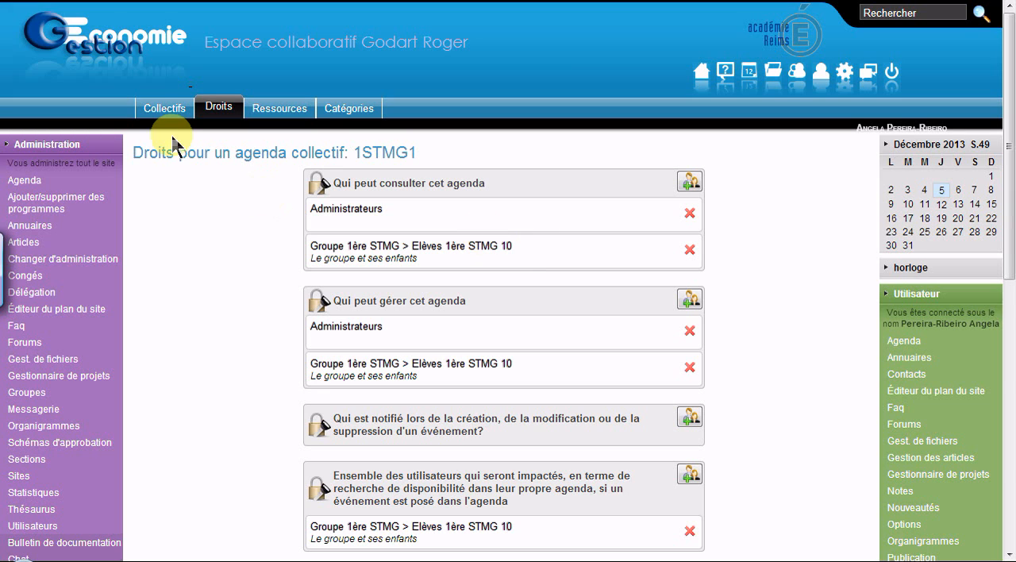
- Add a collective agenda named ESSAI OVIDENTIA without an approval scheme
{"action": "left_click", "coordinate": [162, 111]}
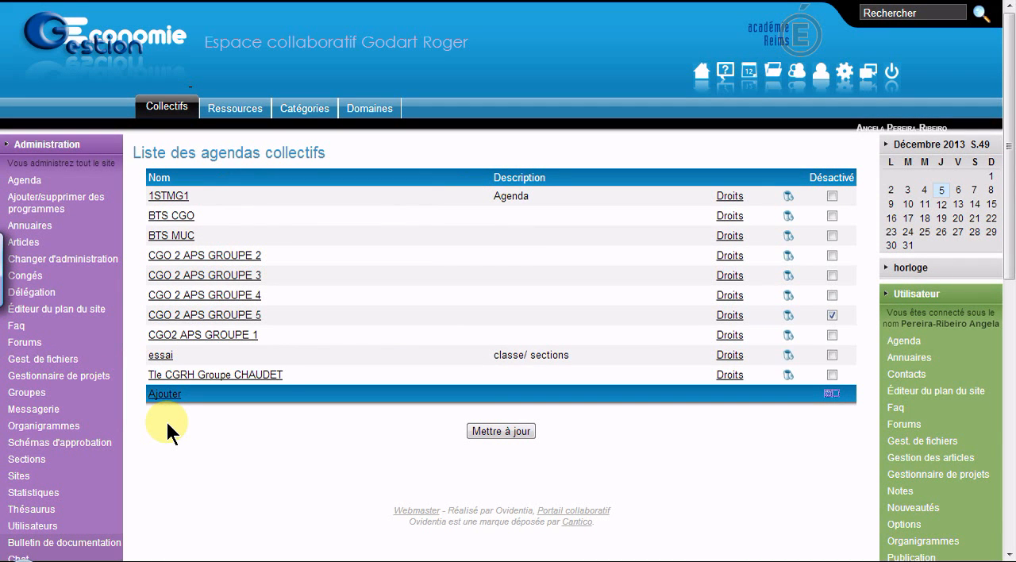
{"action": "left_click", "coordinate": [176, 395]}
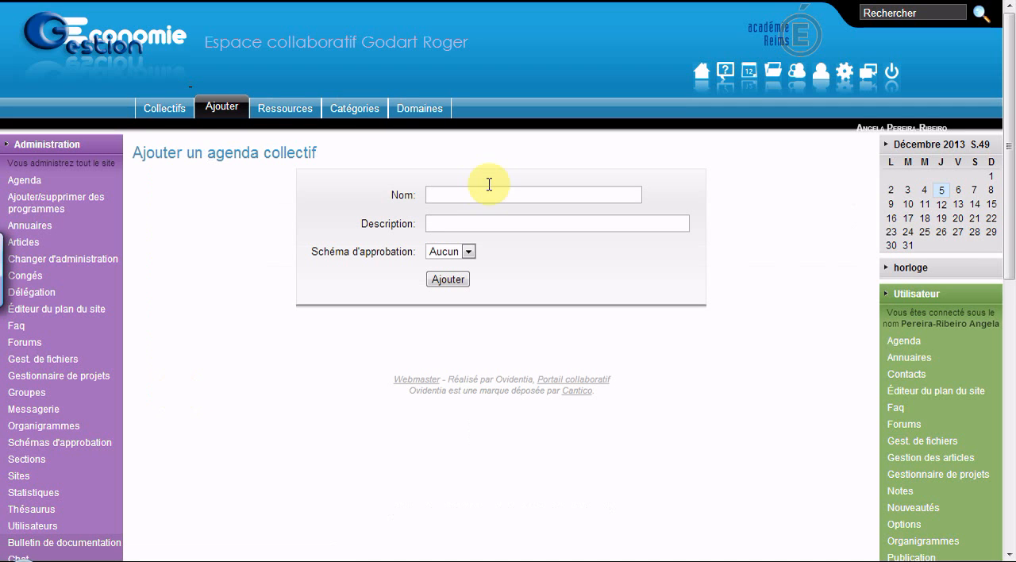
{"action": "left_click", "coordinate": [482, 194]}
{"action": "type", "text": "ESSA"}
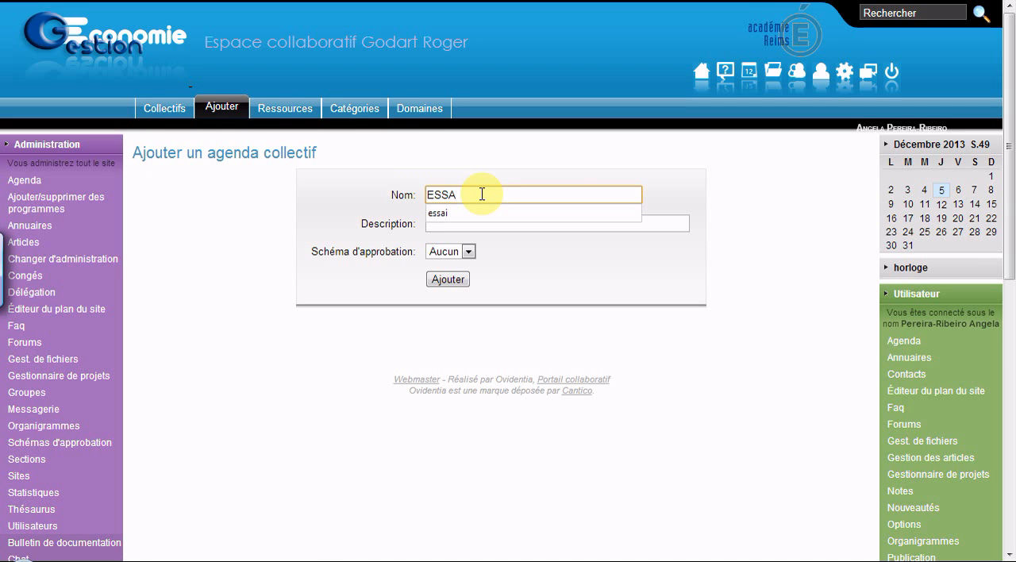
{"action": "type", "text": "I OVIDE"}
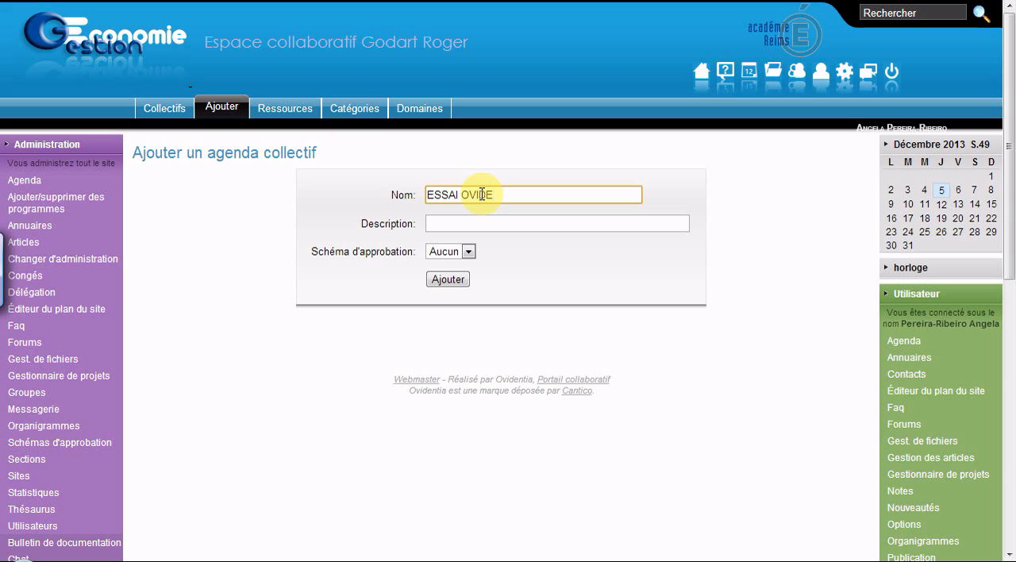
{"action": "type", "text": "NTIA"}
{"action": "left_click", "coordinate": [447, 280]}
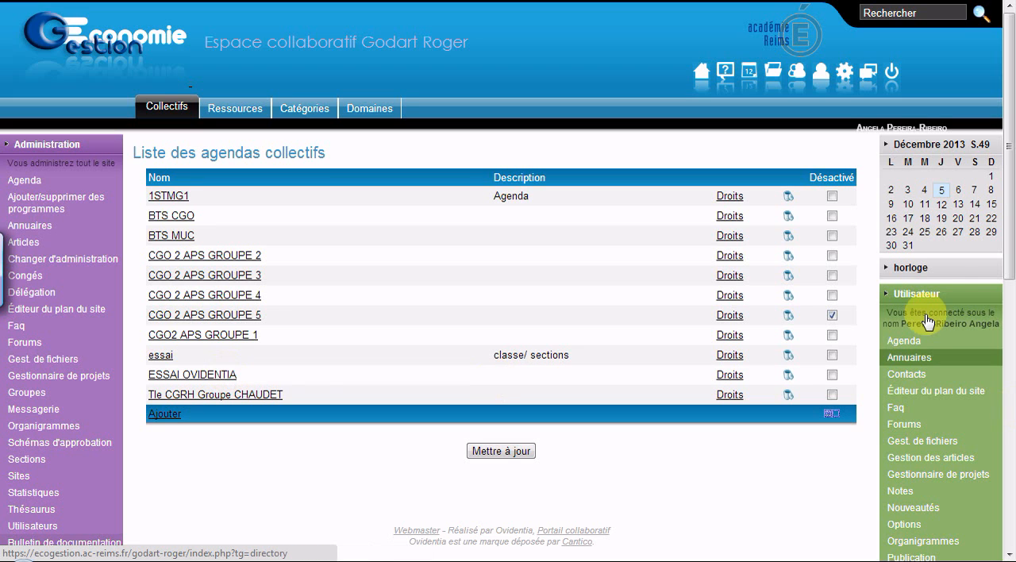
- Grant consultation rights on the ESSAI OVIDENTIA agenda to Elèves MUC1 and Enseignants of Groupe BTS MUC
{"action": "left_click", "coordinate": [729, 376]}
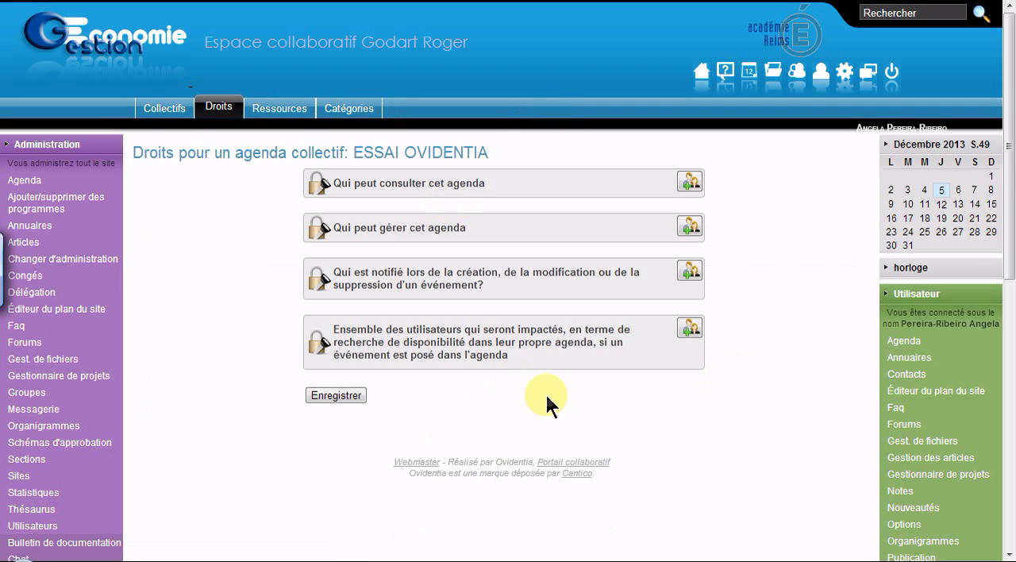
{"action": "left_click", "coordinate": [688, 184]}
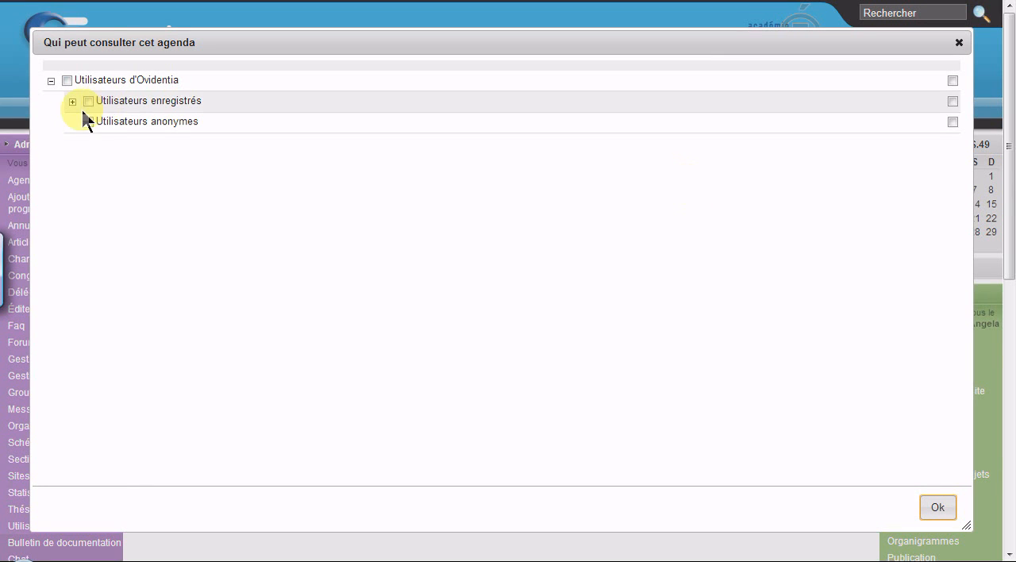
{"action": "left_click", "coordinate": [73, 103]}
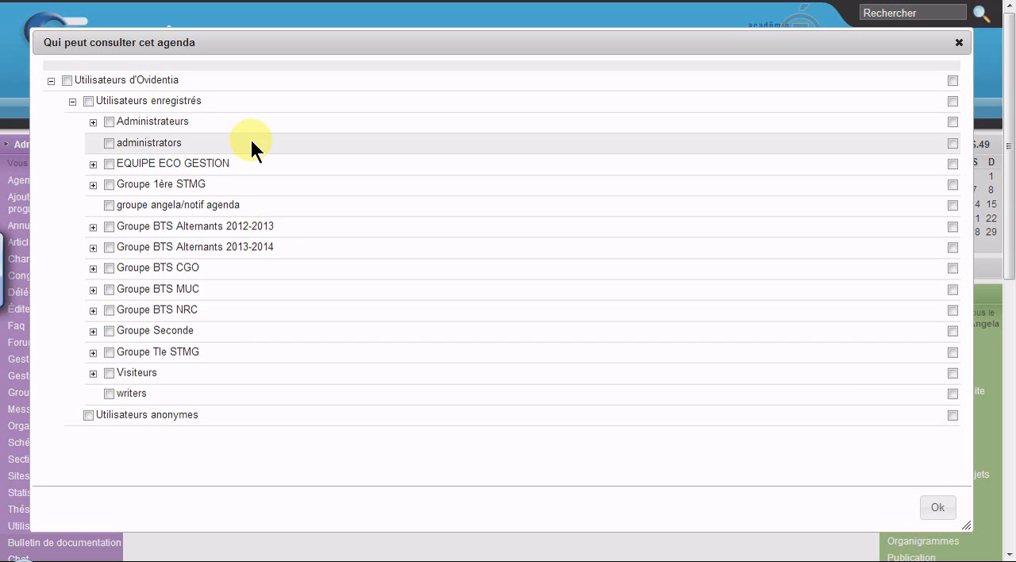
{"action": "left_click", "coordinate": [93, 289]}
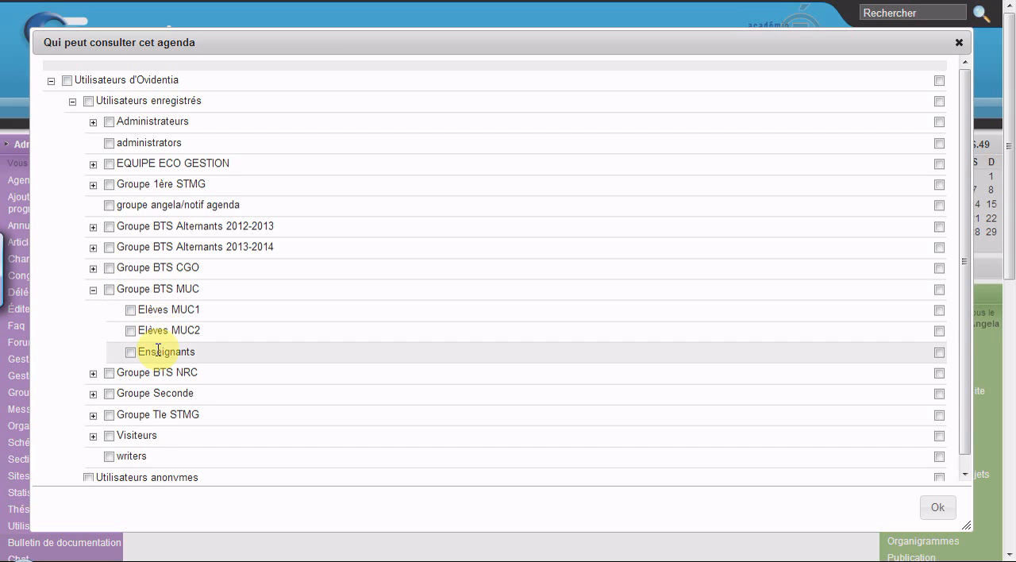
{"action": "left_click", "coordinate": [130, 310]}
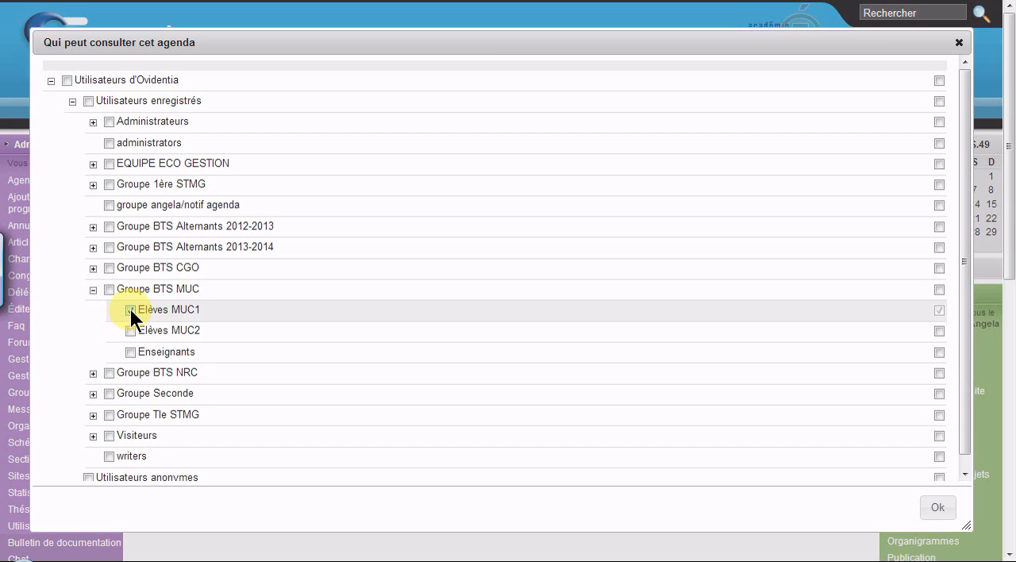
{"action": "left_click", "coordinate": [128, 353]}
{"action": "left_click", "coordinate": [940, 508]}
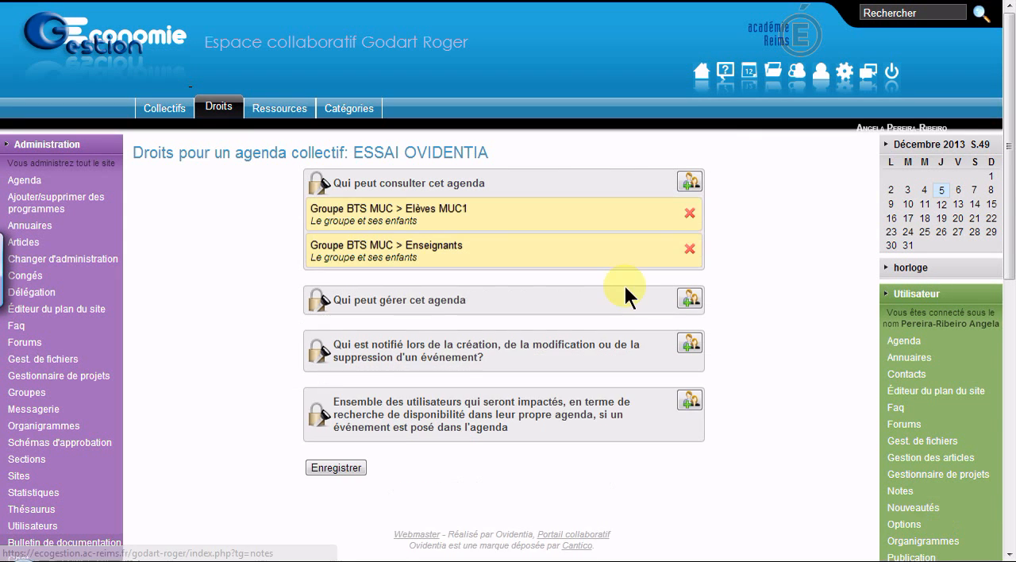
- Grant management rights on ESSAI OVIDENTIA to Elèves MUC1 and Enseignants of Groupe BTS MUC, and save the agenda's rights
{"action": "left_click", "coordinate": [689, 298]}
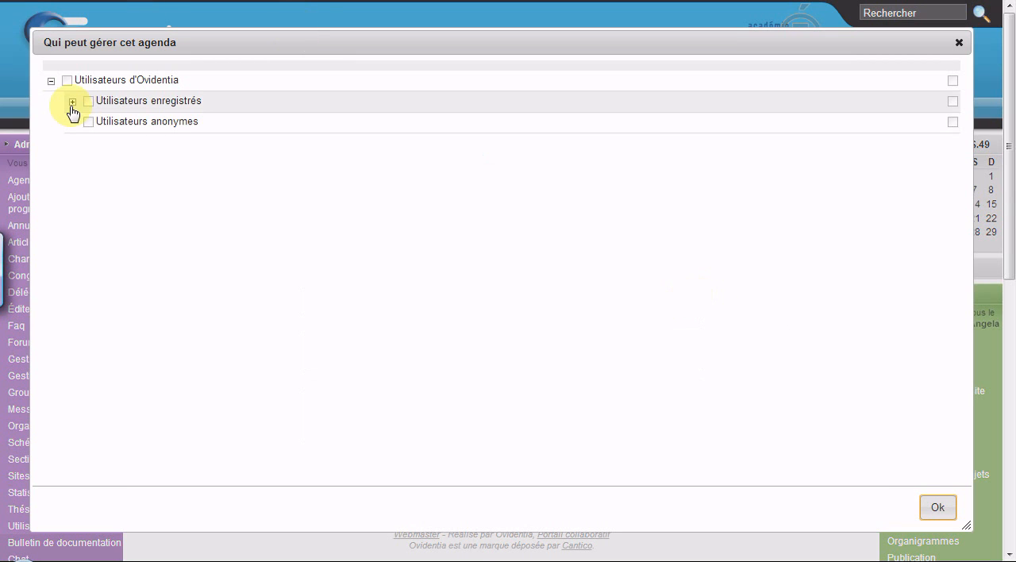
{"action": "left_click", "coordinate": [72, 103]}
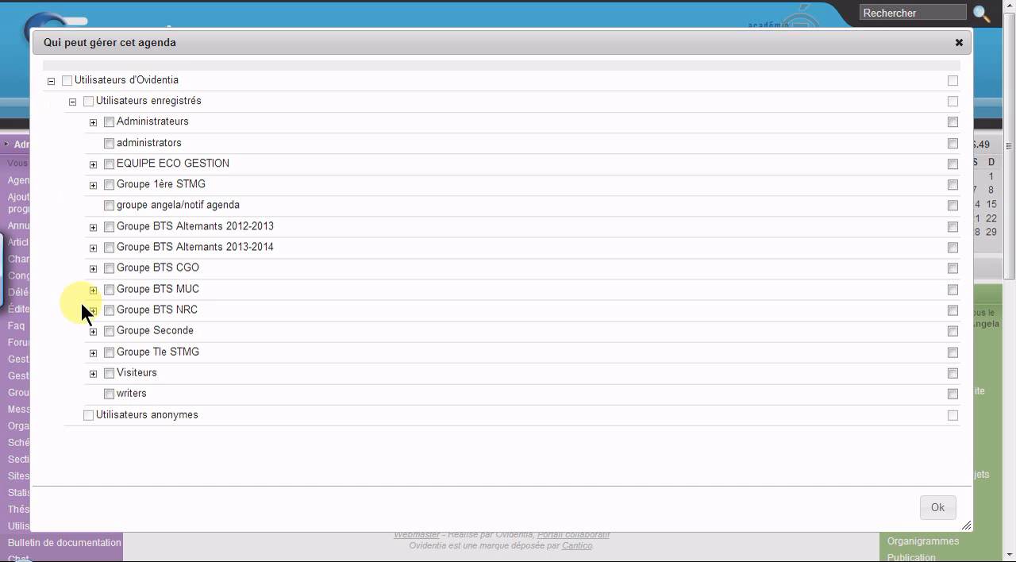
{"action": "left_click", "coordinate": [93, 290]}
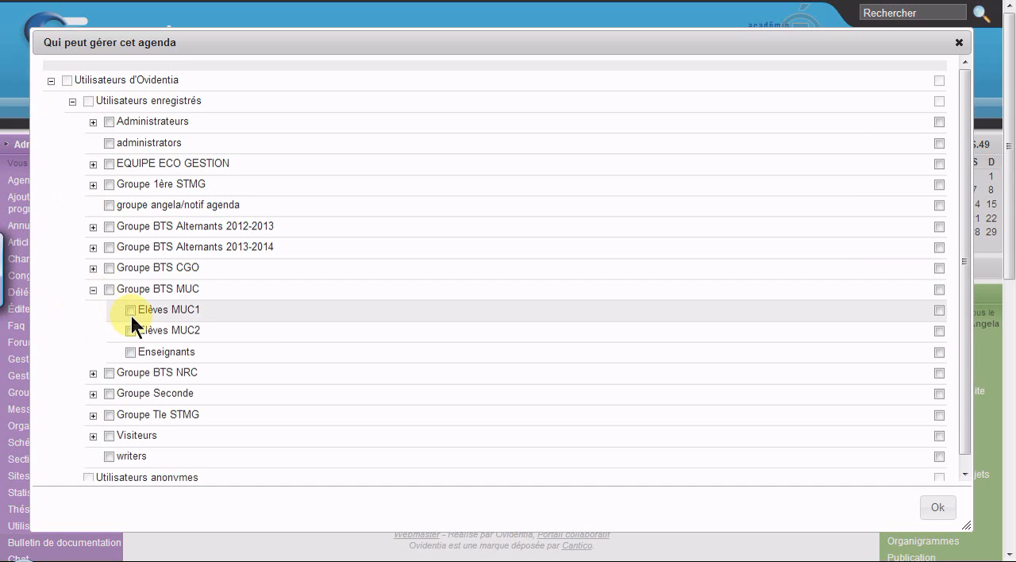
{"action": "left_click", "coordinate": [131, 314]}
{"action": "left_click", "coordinate": [130, 352]}
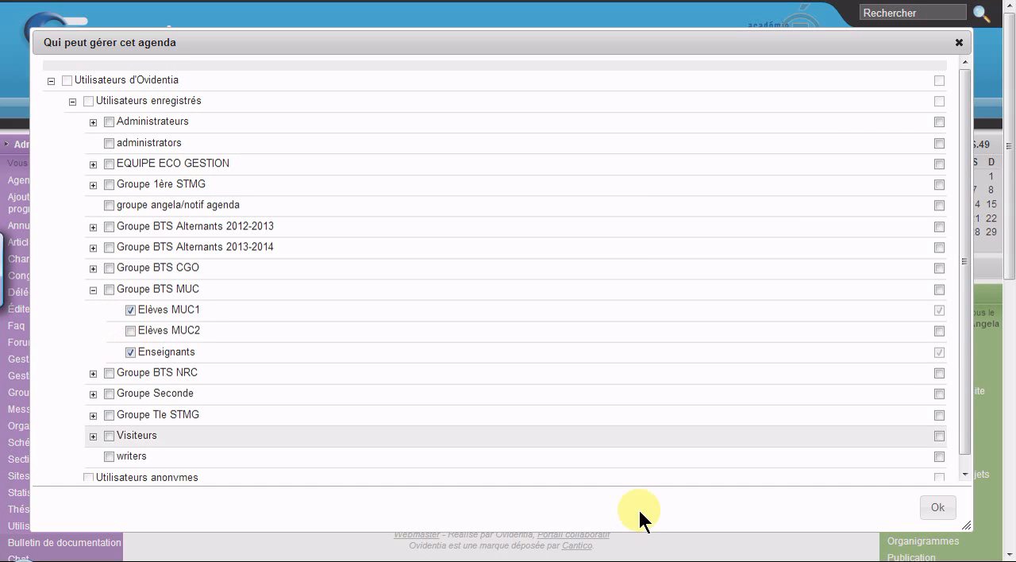
{"action": "left_click", "coordinate": [936, 512]}
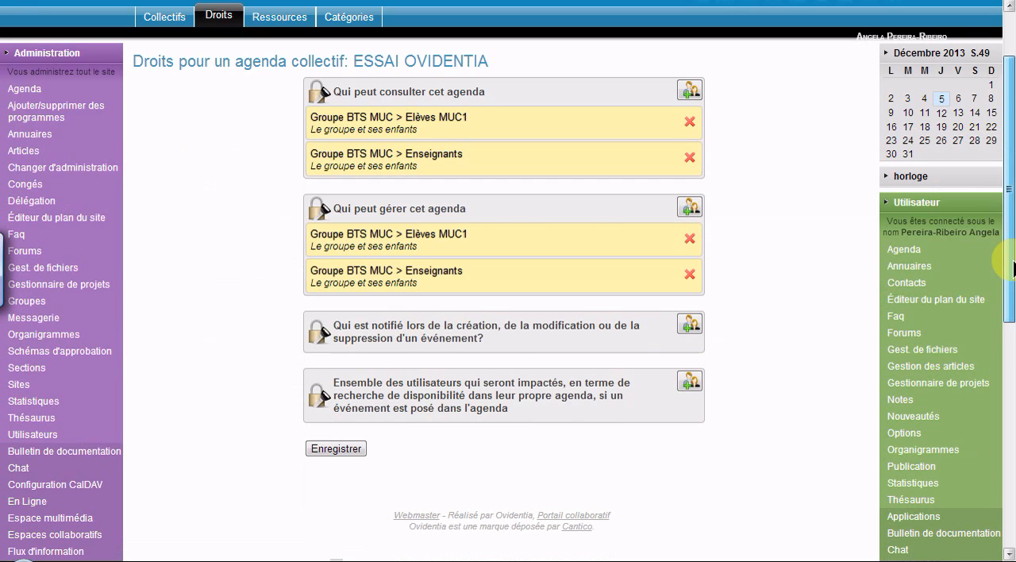
{"action": "scroll", "coordinate": [1014, 268], "scroll_direction": "down", "scroll_amount": 2}
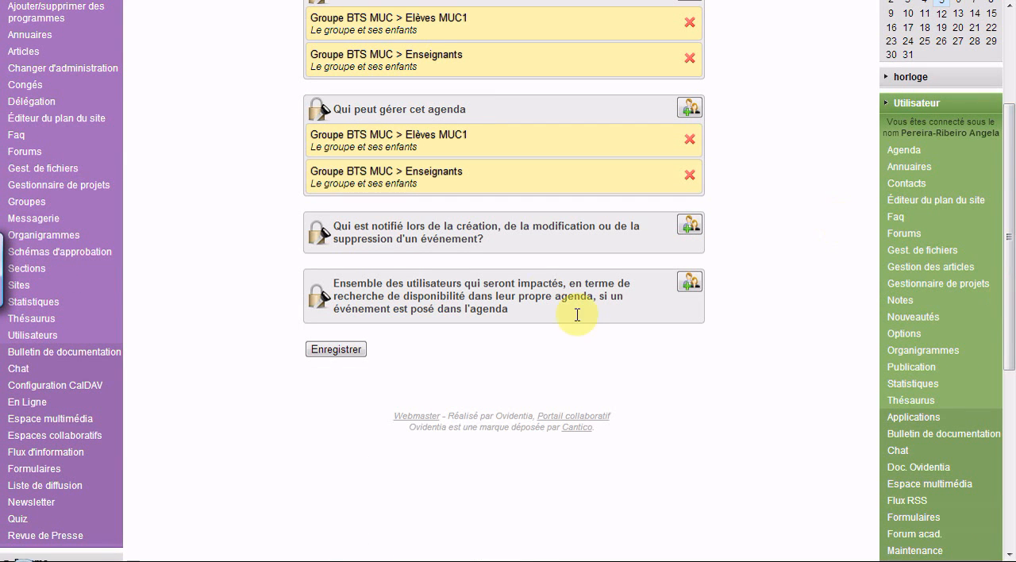
{"action": "left_click", "coordinate": [349, 352]}
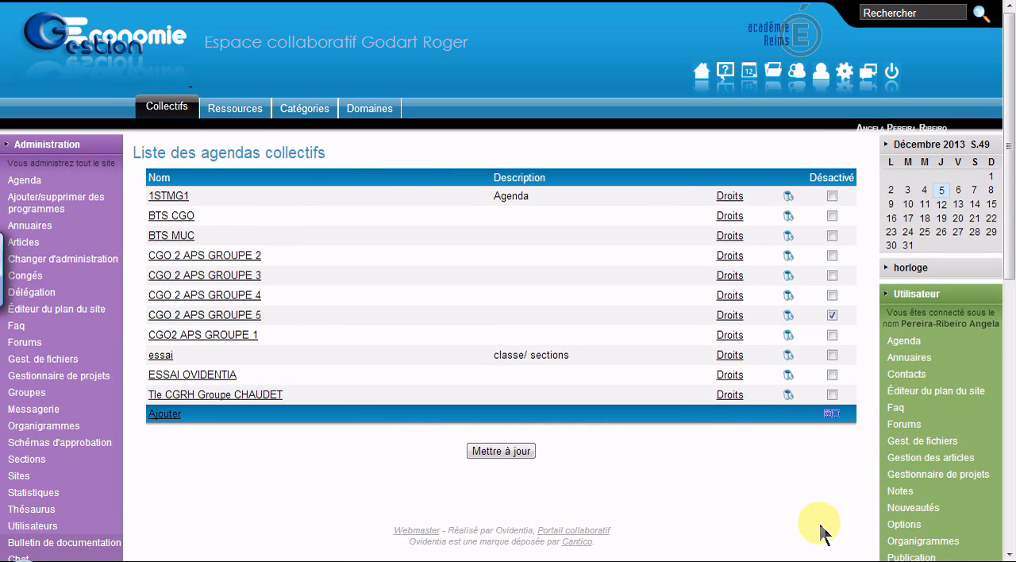
- Add ESSAI OVIDENTIA to the selected agendas in the user agenda view and save the selection
{"action": "left_click", "coordinate": [917, 347]}
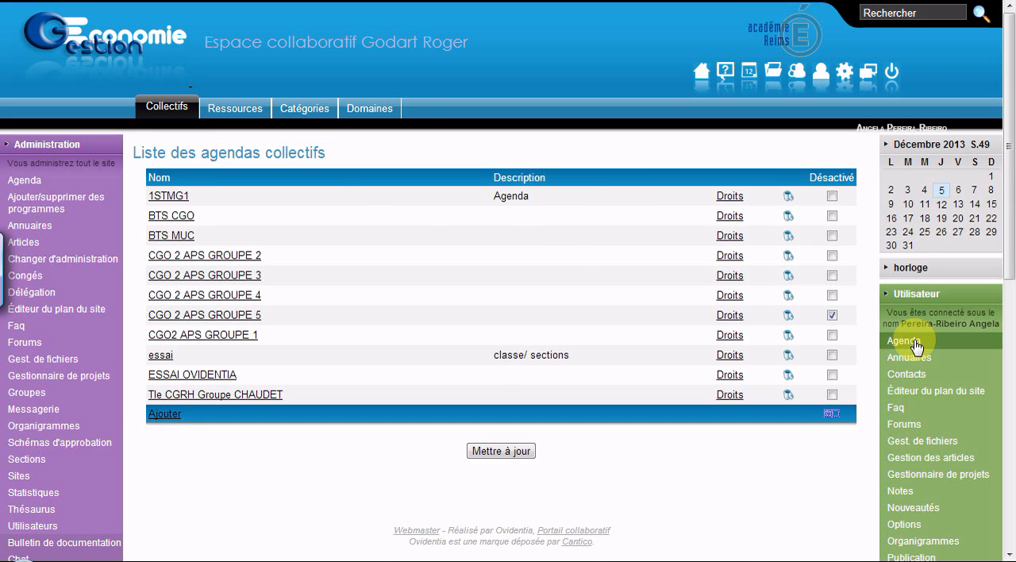
{"action": "left_click", "coordinate": [355, 181]}
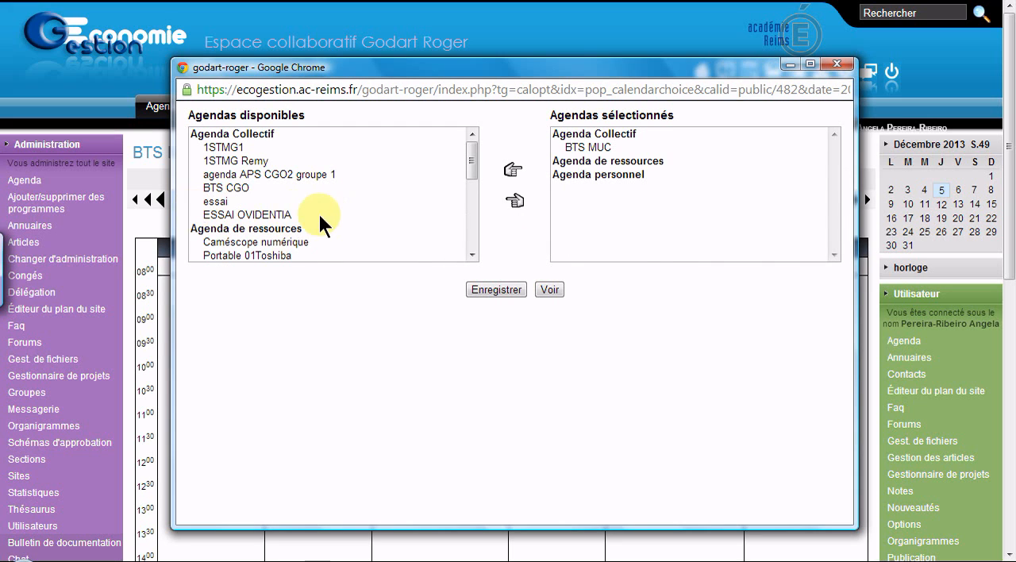
{"action": "left_click", "coordinate": [216, 215]}
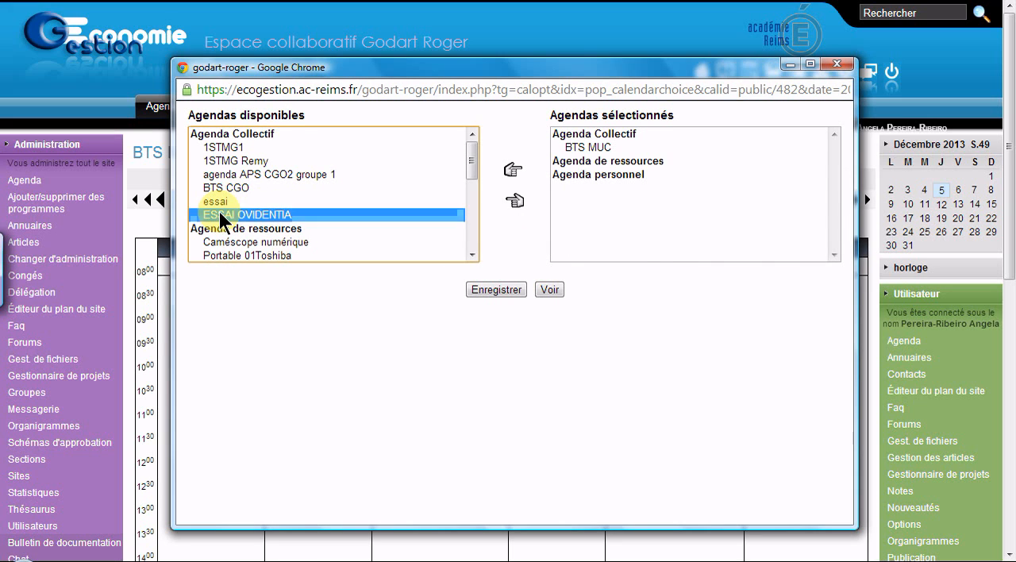
{"action": "left_click", "coordinate": [513, 168]}
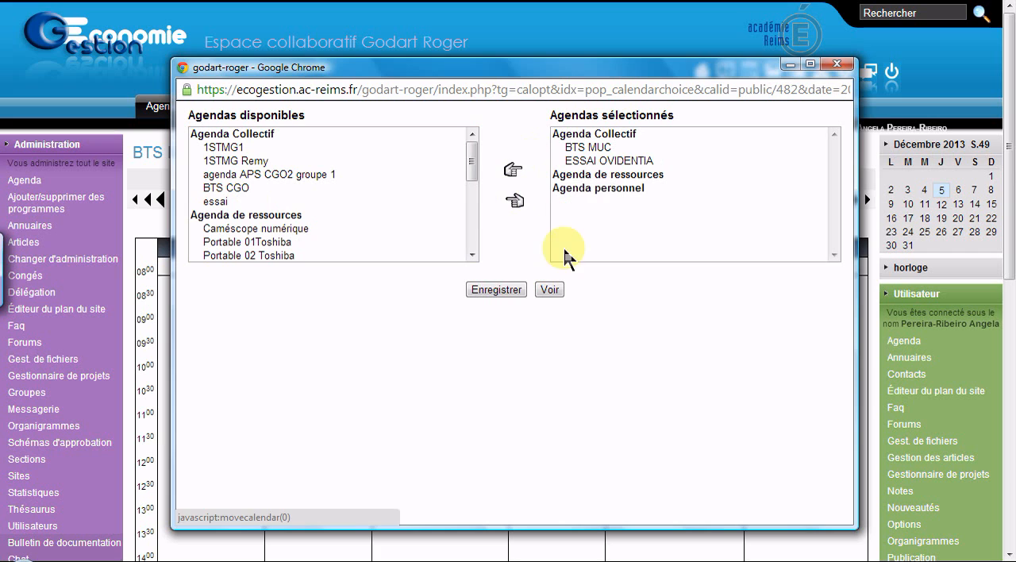
{"action": "left_click", "coordinate": [505, 289]}
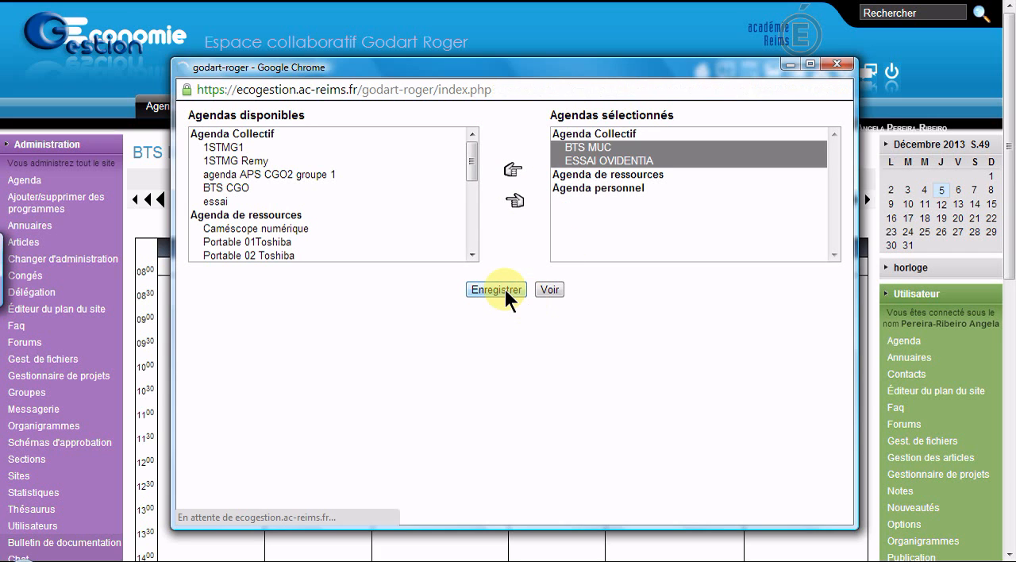